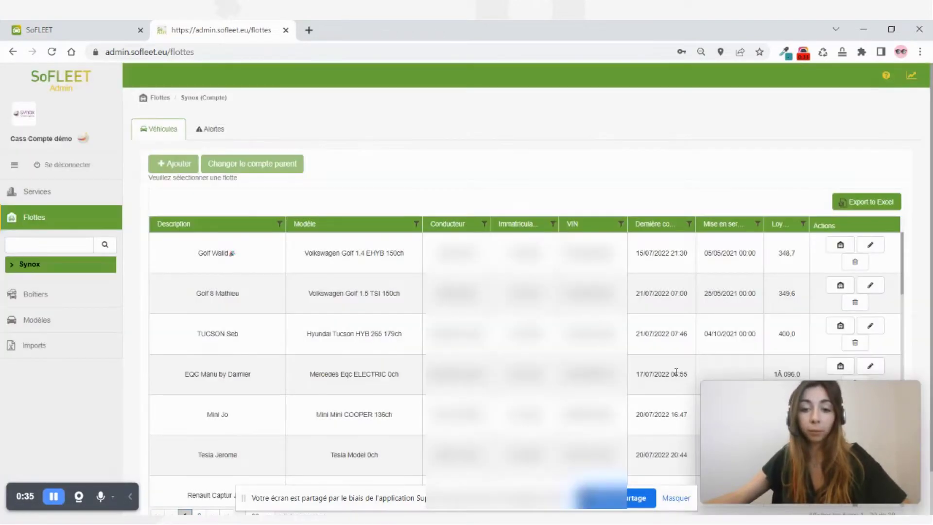
Open the first vehicle in the fleet list for editing and expand its Modèle, Boitier and Véhicule sections.
click(677, 496)
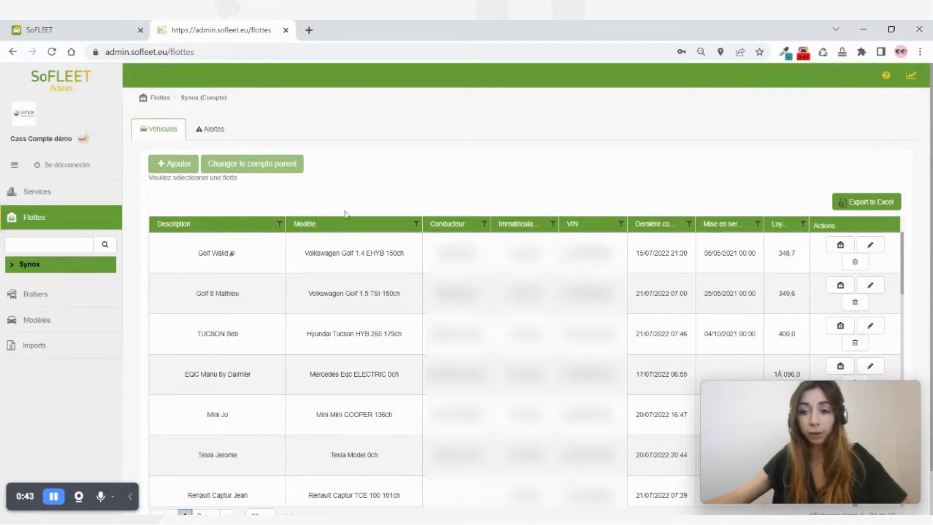
click(869, 248)
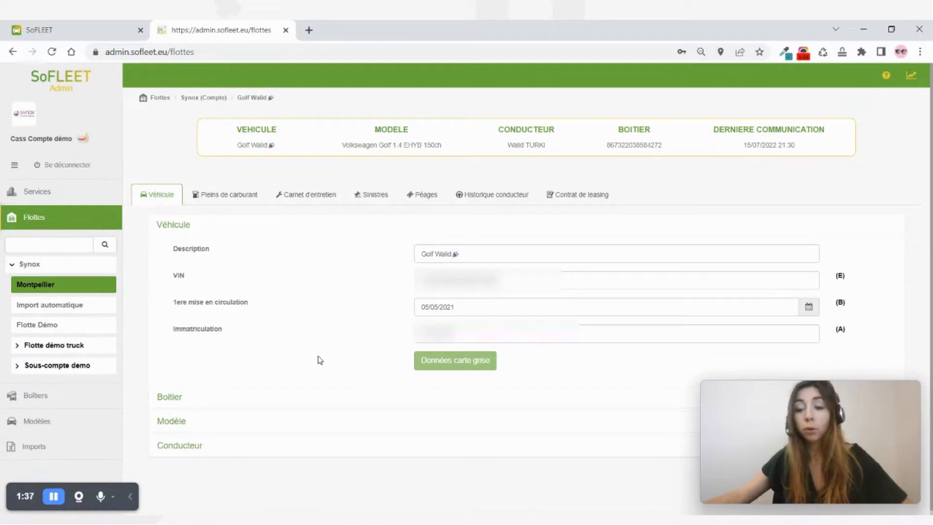
click(181, 422)
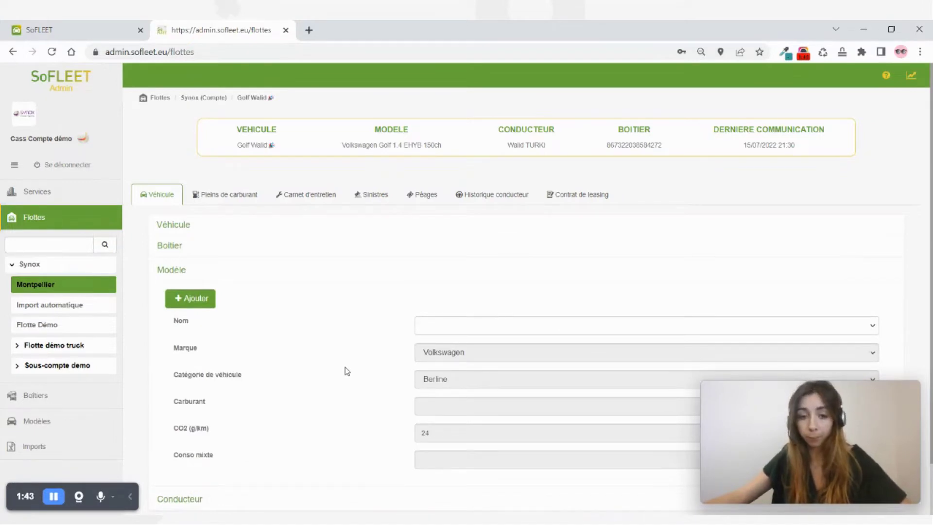
click(171, 246)
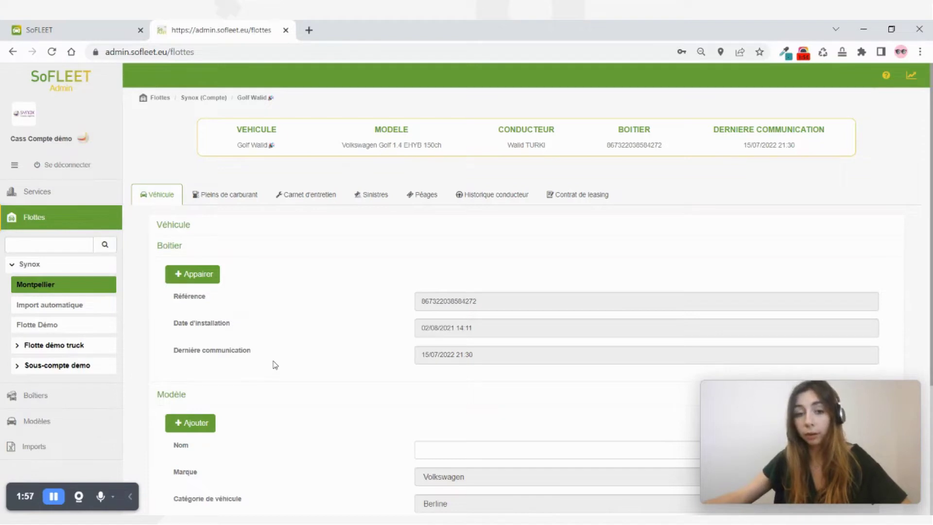
click(185, 224)
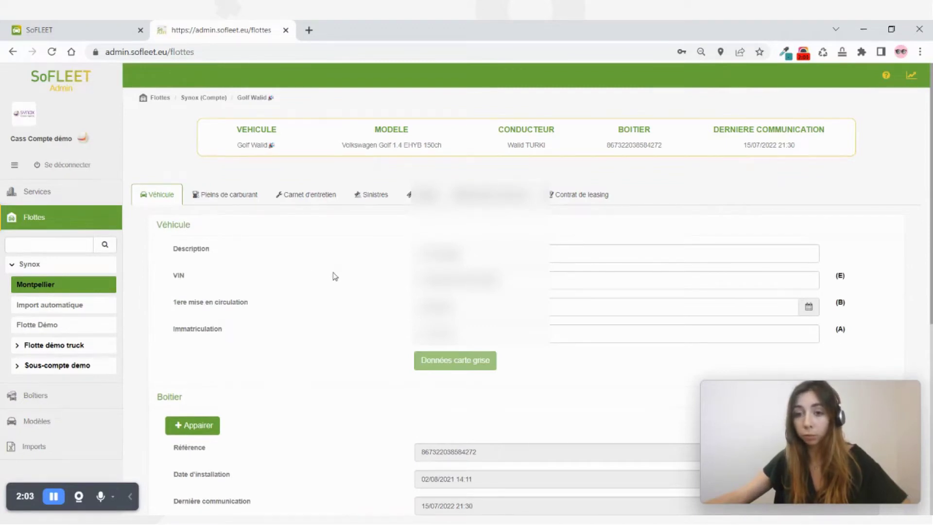
Review the vehicle's Boitier and Modèle details and expand the Conducteur section to view the assigned driver.
scroll(334, 295, down, 1)
scroll(334, 295, down, 1)
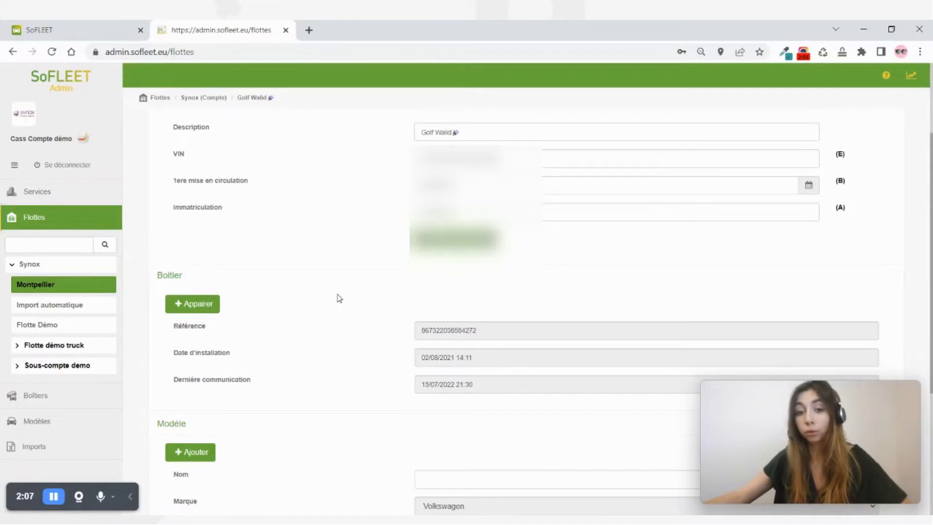
scroll(341, 296, down, 1)
scroll(341, 295, down, 3)
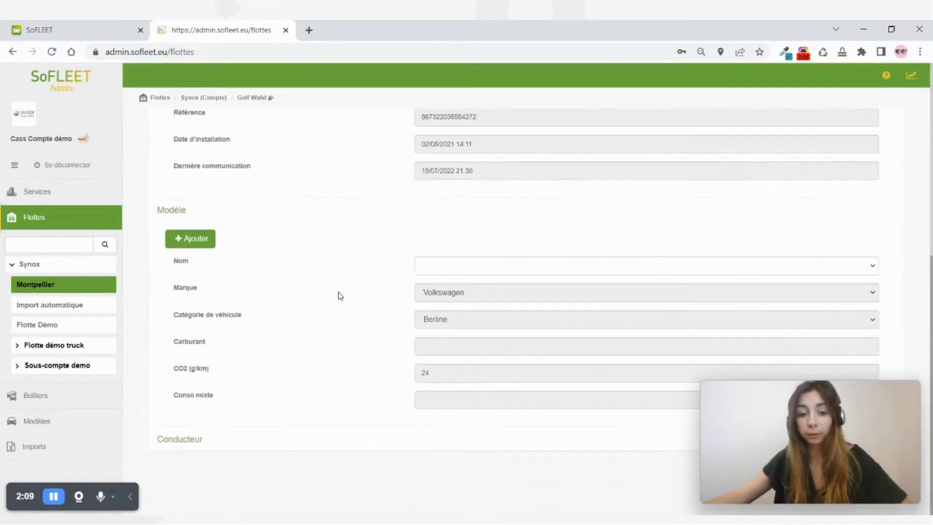
click(186, 439)
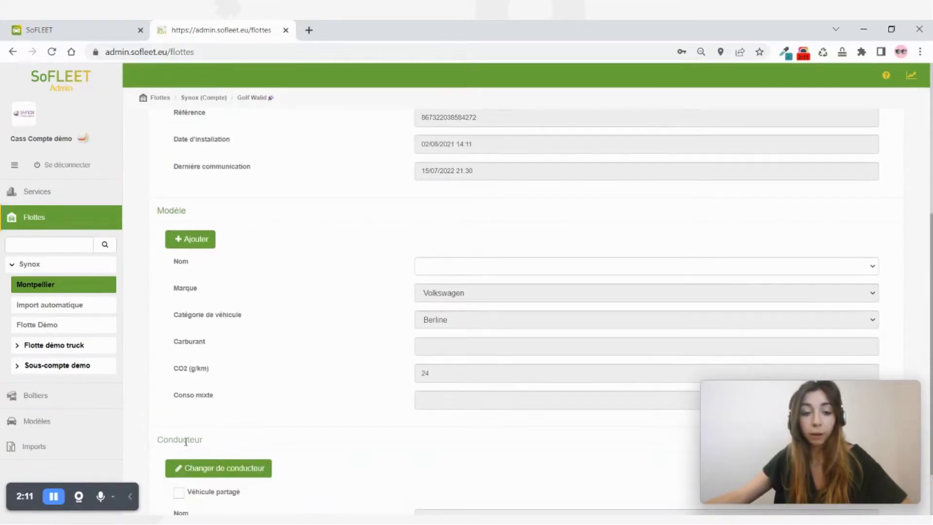
scroll(291, 385, down, 2)
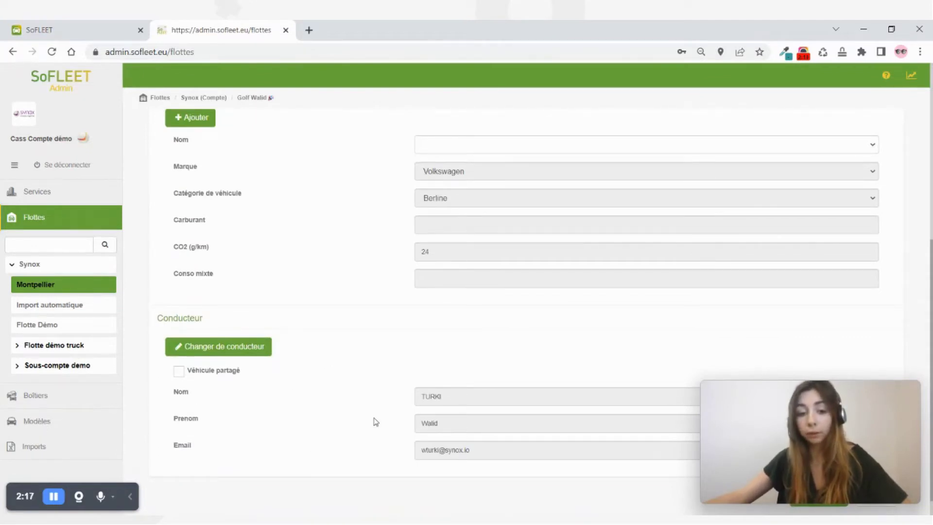
Display all drivers in the driver change dialog, close it without choosing one, and mark the vehicle as shared.
click(229, 346)
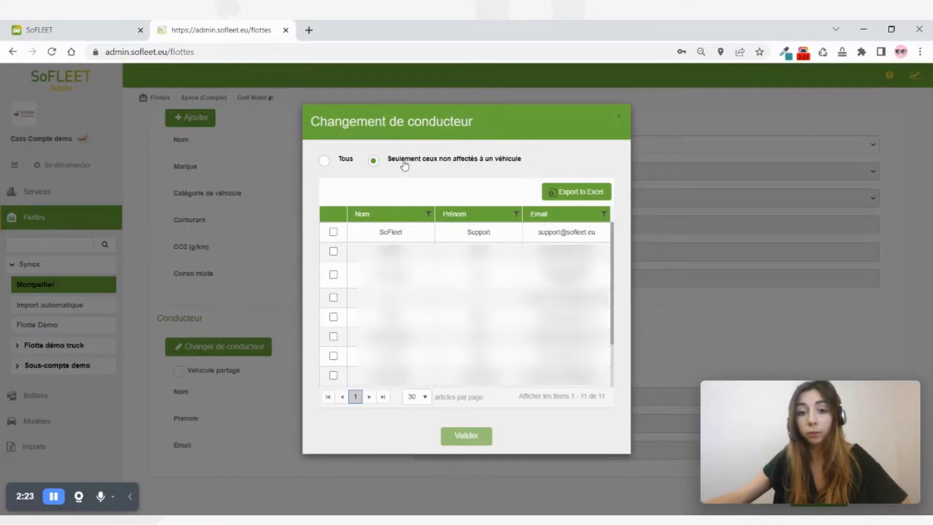
click(323, 161)
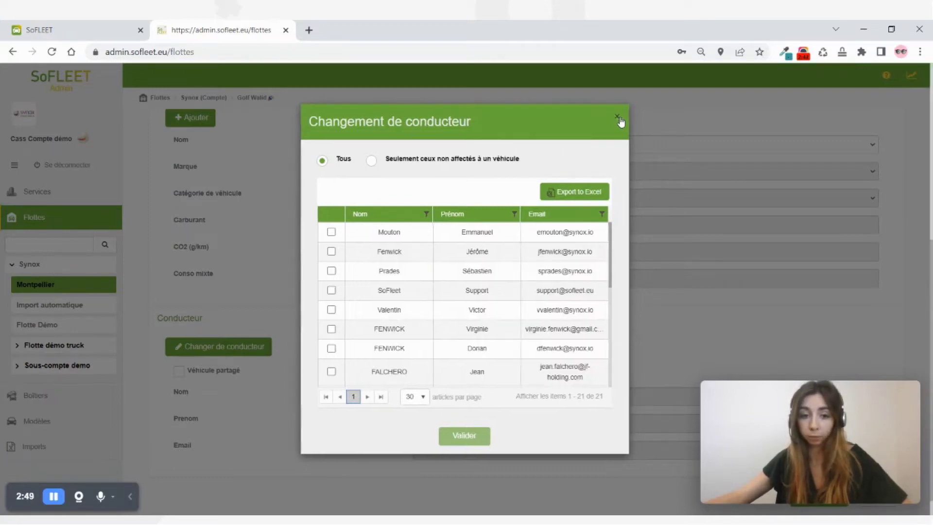
click(620, 120)
click(178, 372)
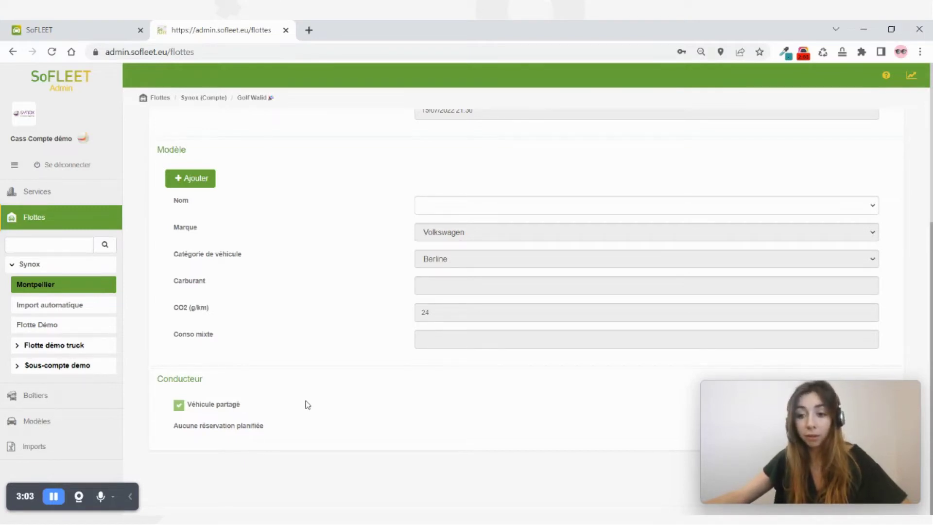
Switch to the SoFLEET dashboard and start a new vehicle reservation with Dacia bleue as the vehicle.
click(63, 28)
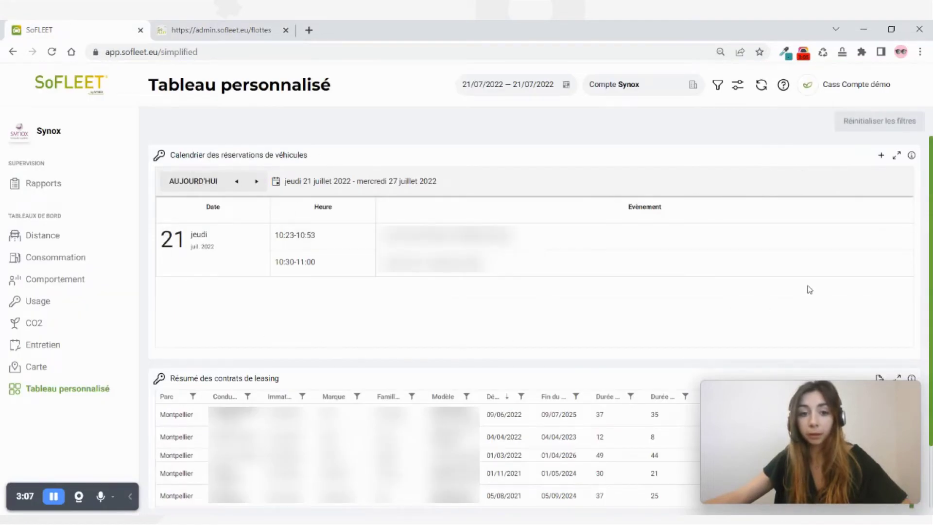
click(897, 159)
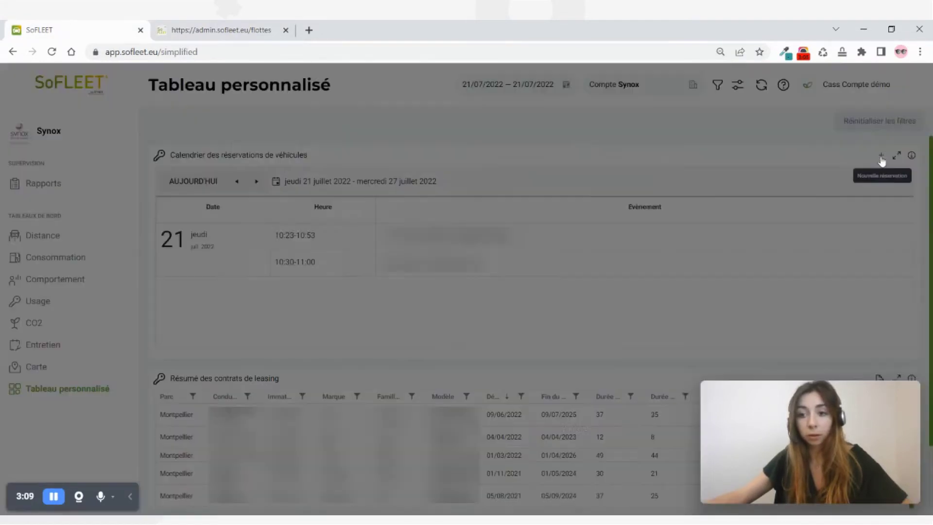
click(343, 323)
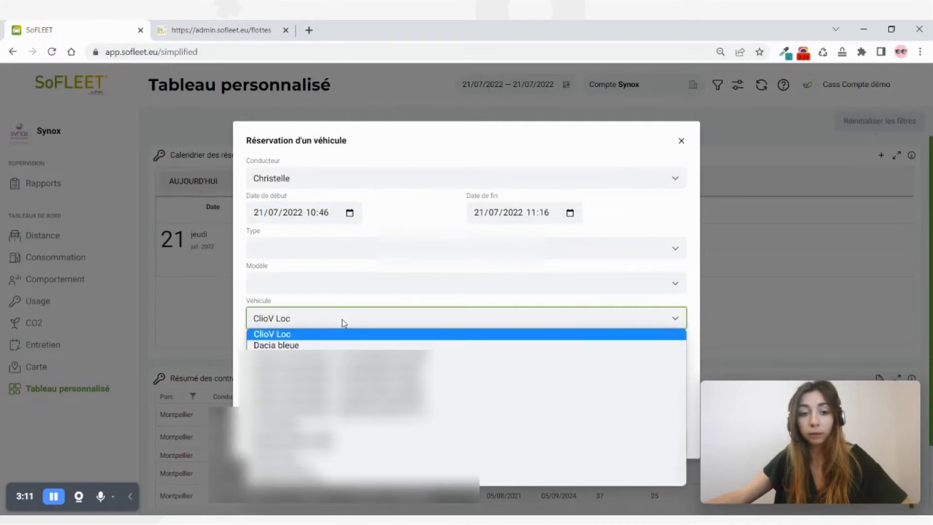
click(365, 346)
Choose the third driver in the list for the reservation, enter the description "test", and save it.
click(416, 183)
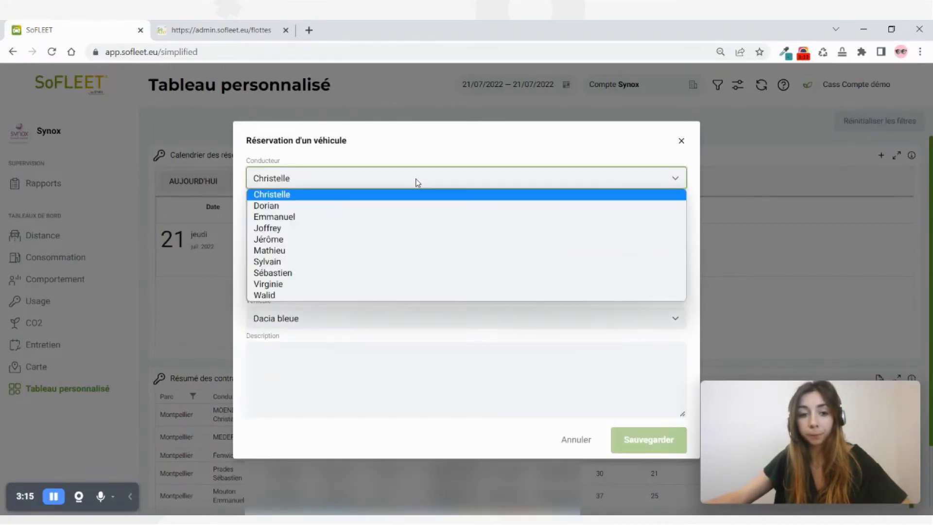
click(402, 217)
click(346, 346)
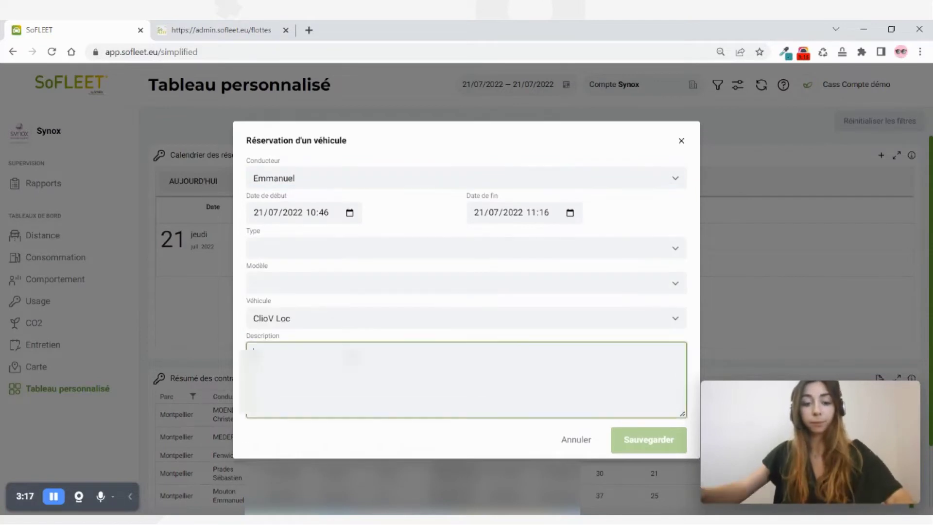
text(test)
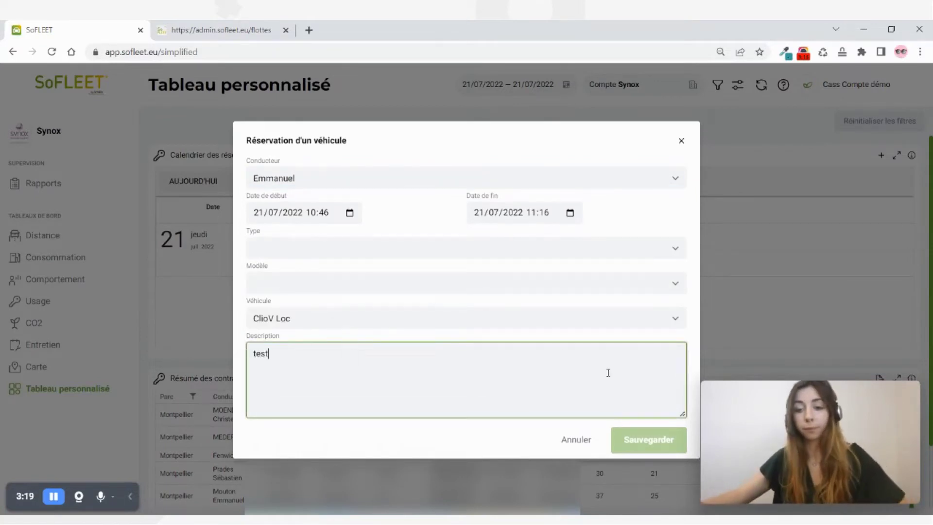
click(434, 450)
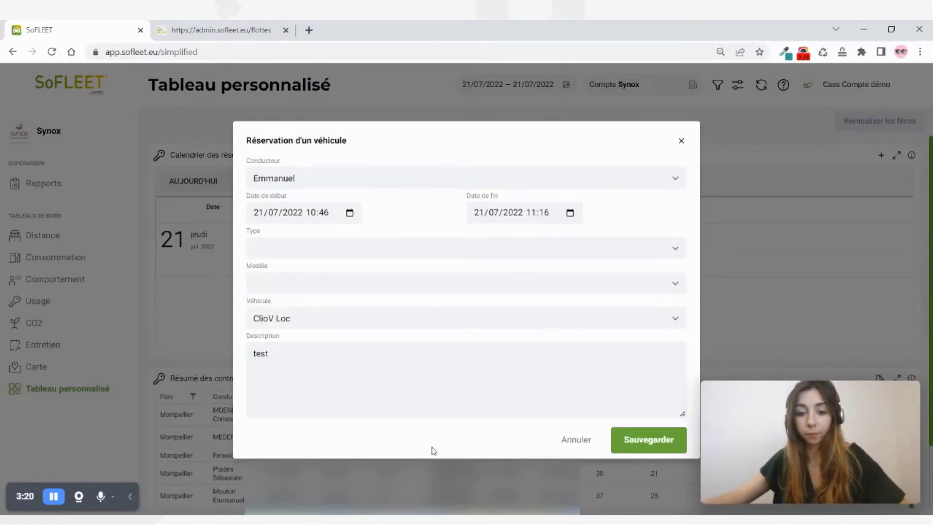
click(635, 442)
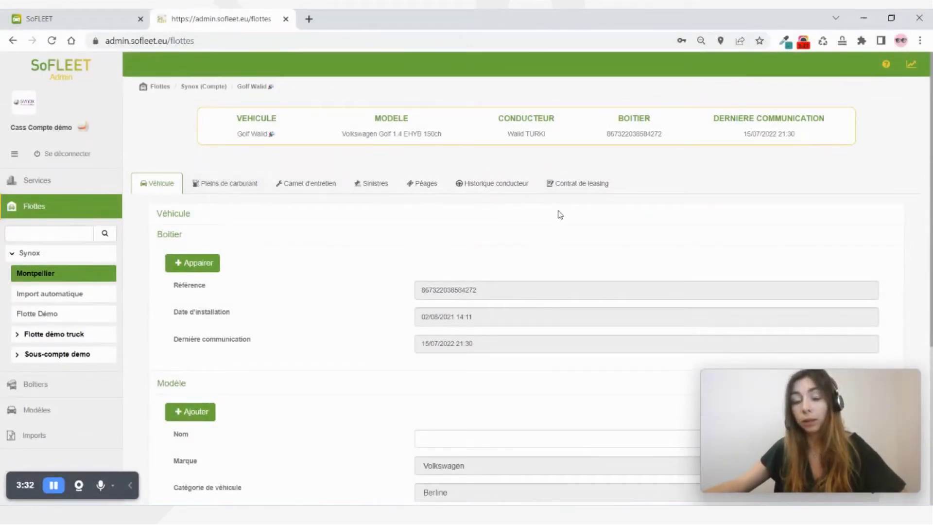
Show the vehicle's fuel fill records in SoFLEET Admin and examine the odometer value of the most recent one.
click(242, 189)
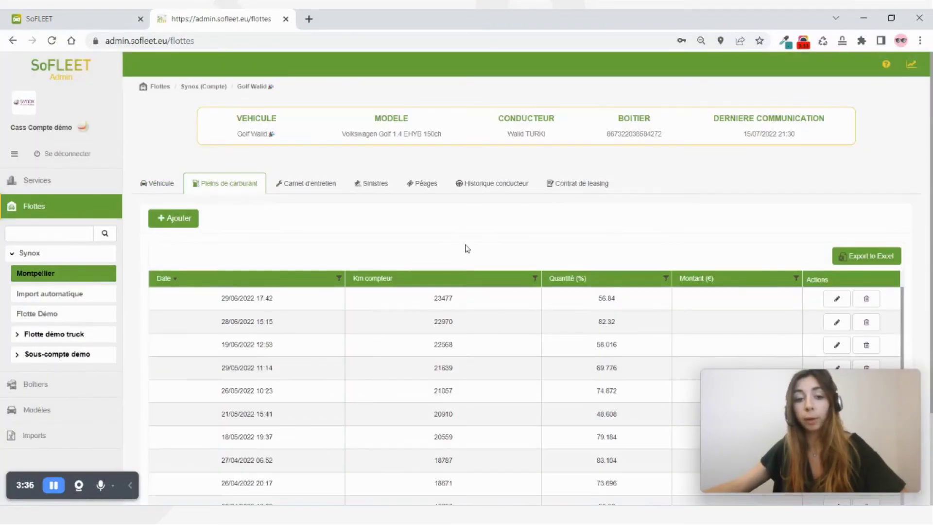
drag(457, 243, 434, 238)
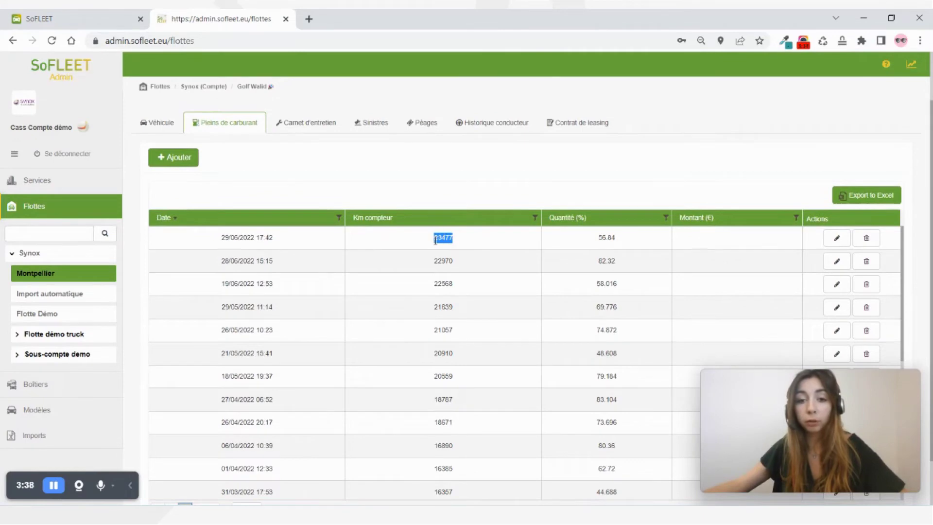
click(464, 201)
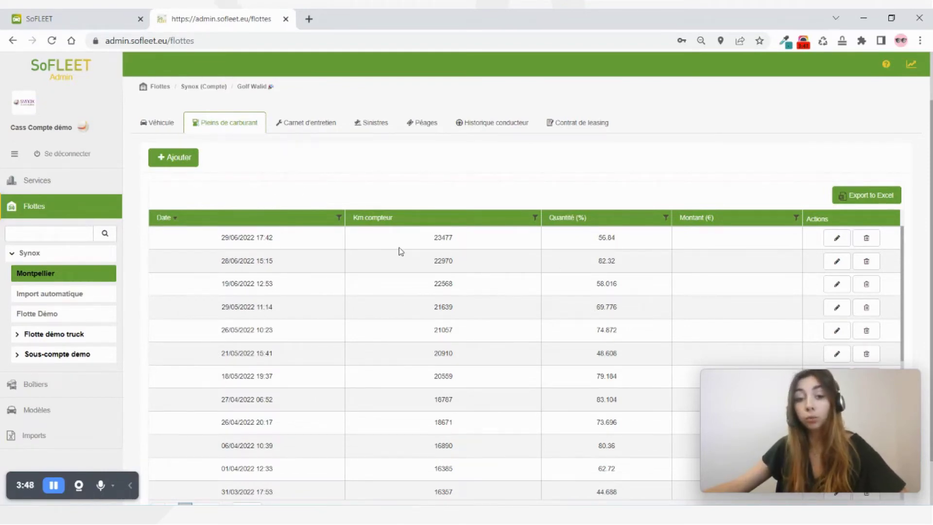
Inspect the form for a new fuel fill and the edit form of the latest fill, closing both without saving.
click(187, 164)
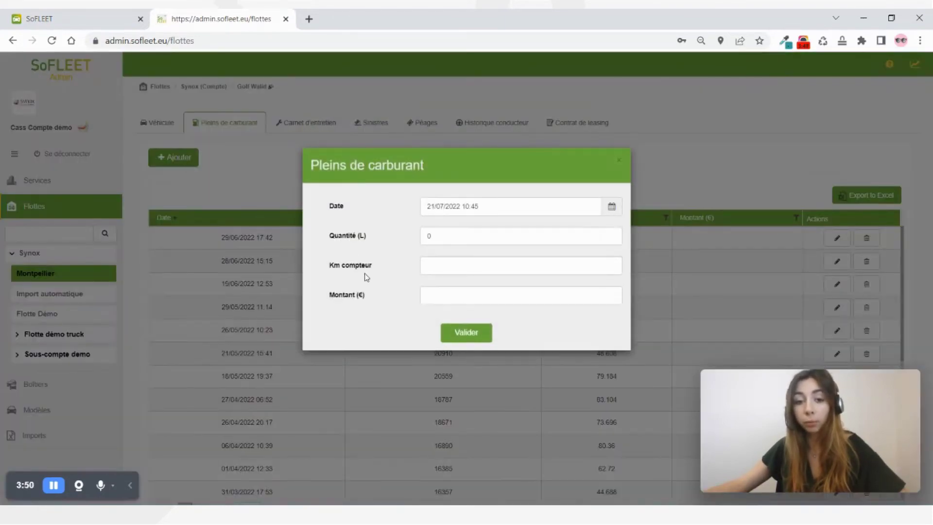
click(434, 294)
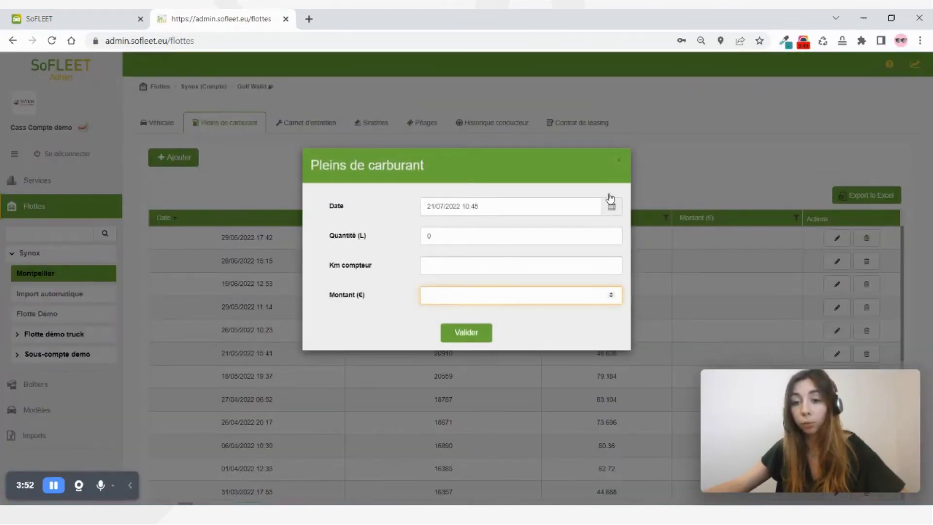
click(619, 160)
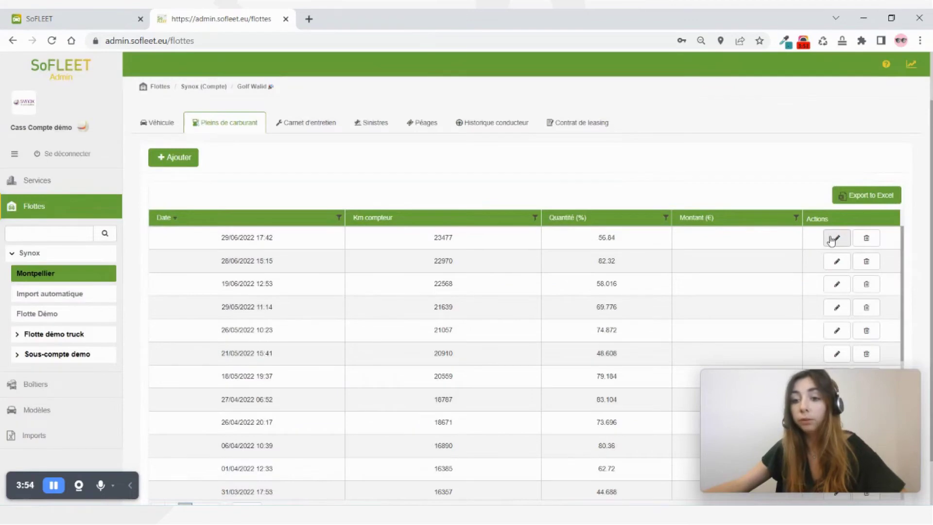
click(834, 239)
click(451, 294)
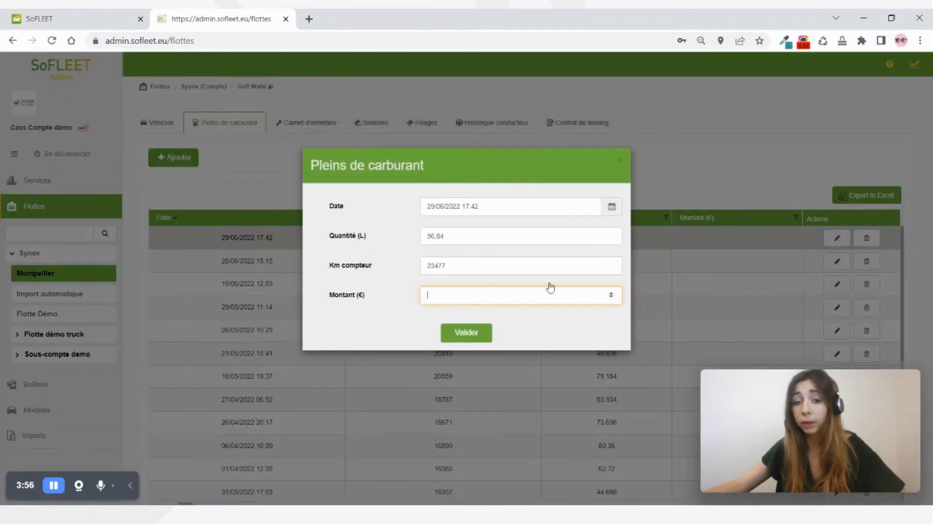
click(619, 161)
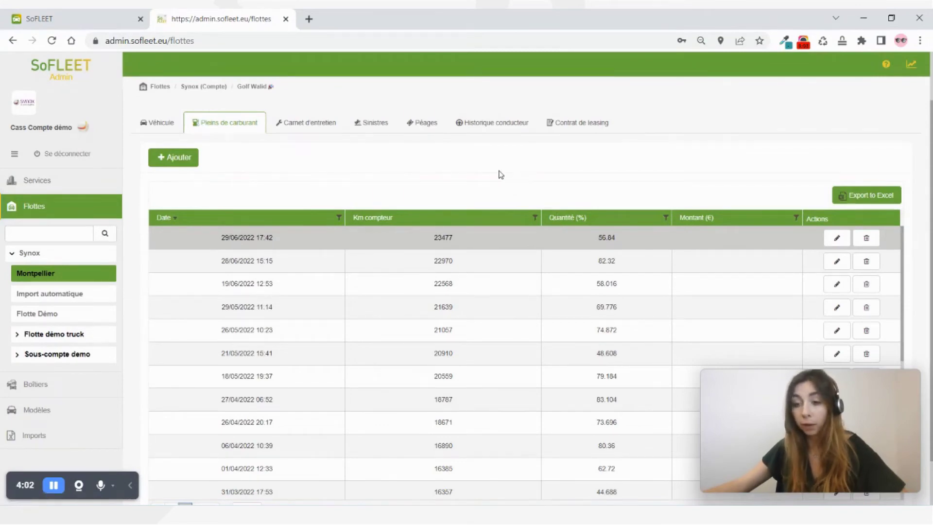
Show the vehicle's maintenance log and examine the name, odometer value and date of the manufacturer-scheduled revision.
click(321, 124)
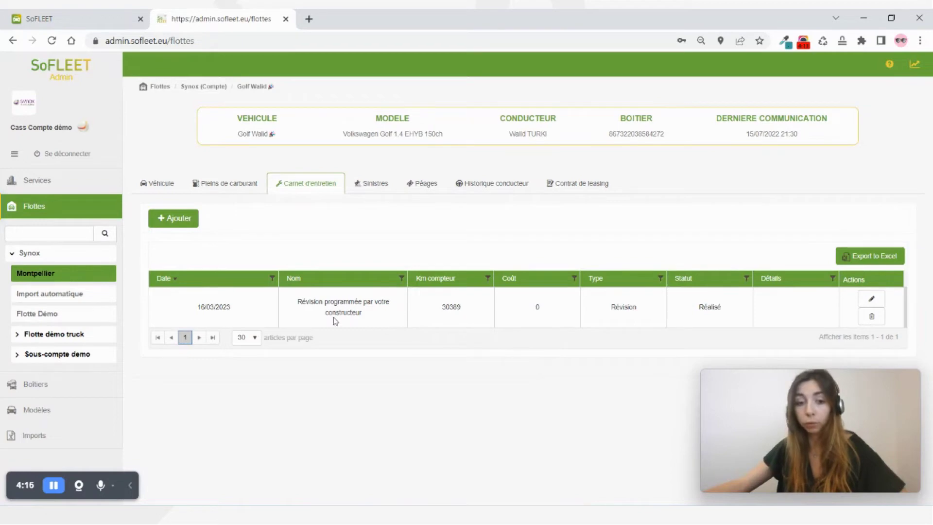
drag(305, 302, 365, 309)
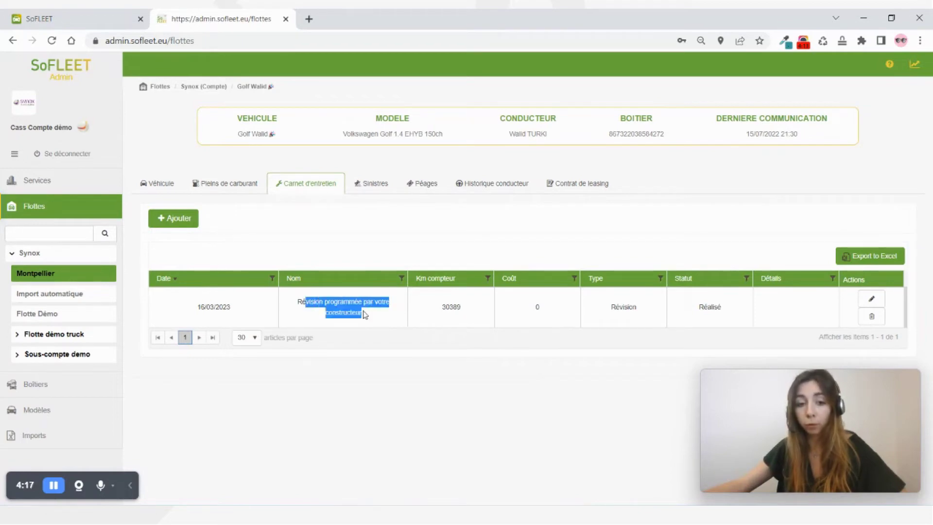
click(412, 339)
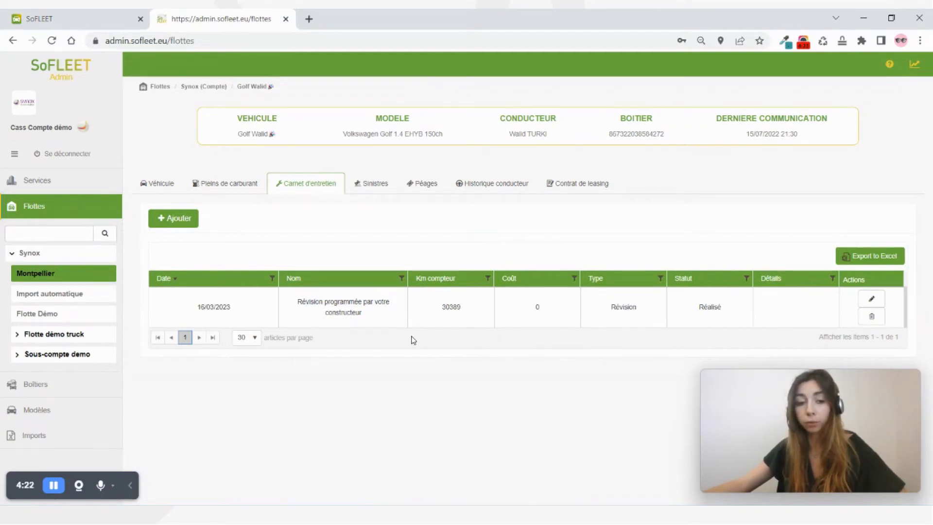
double_click(450, 307)
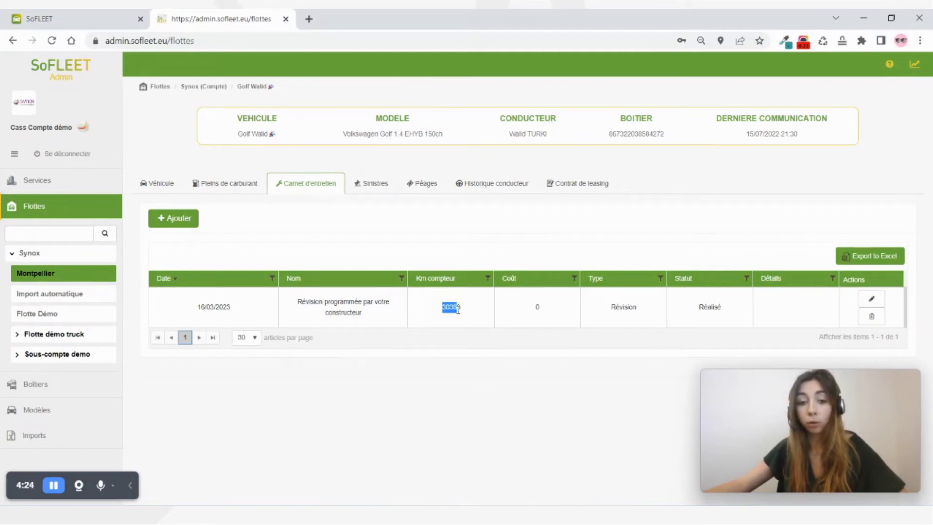
click(261, 319)
drag(236, 308, 206, 307)
click(209, 311)
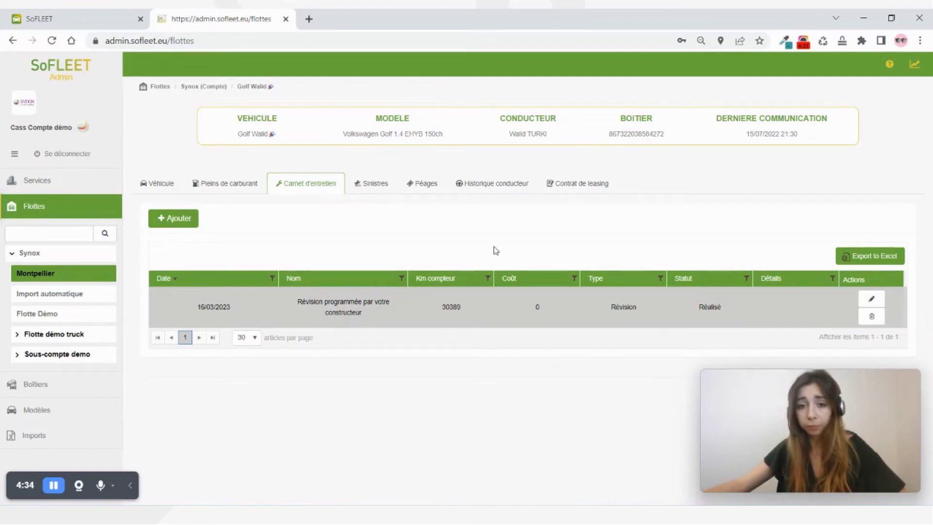
View the fields of the new maintenance entry form and close it without saving.
click(190, 222)
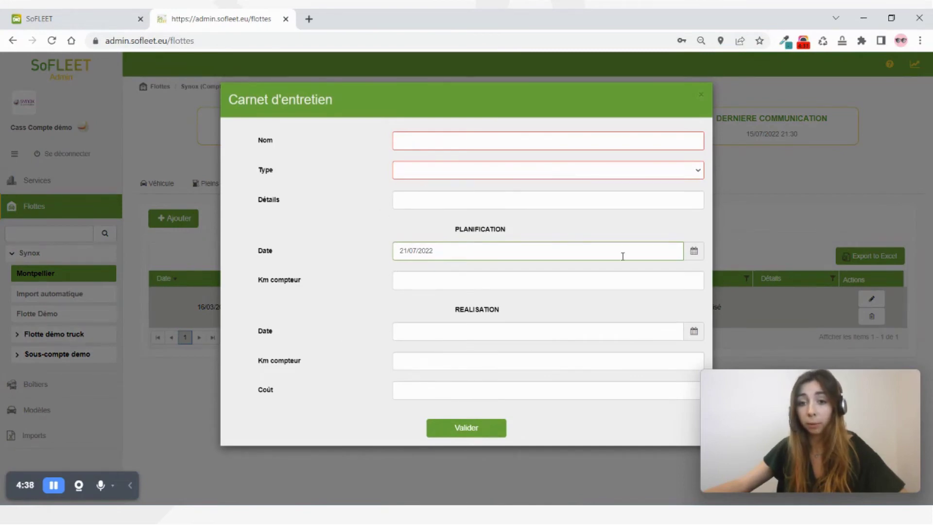
click(701, 94)
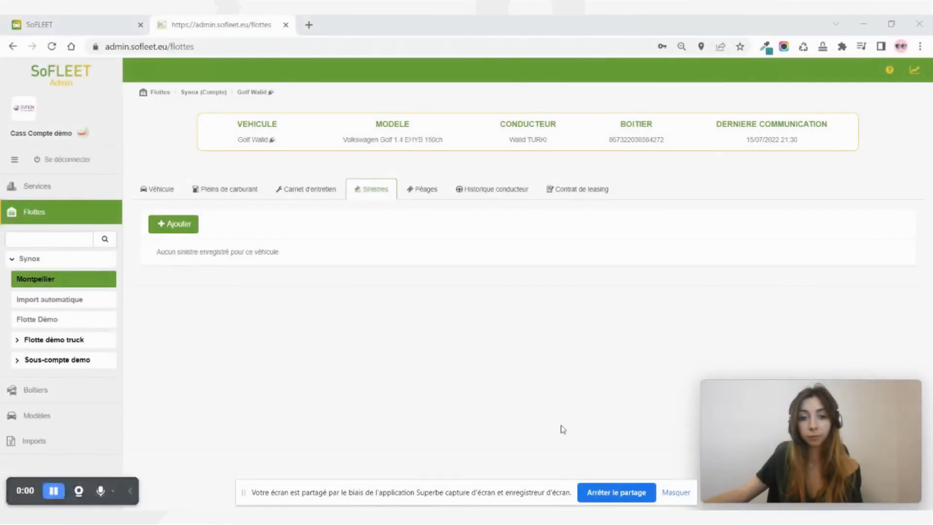
Show the vehicle's claims record and view the fields of the new claim form, closing it without saving.
click(421, 199)
click(377, 195)
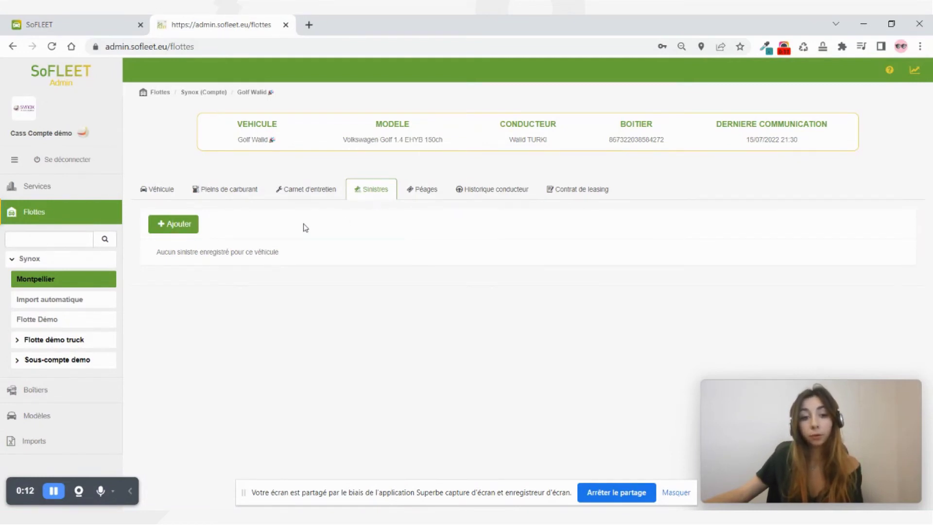
click(178, 225)
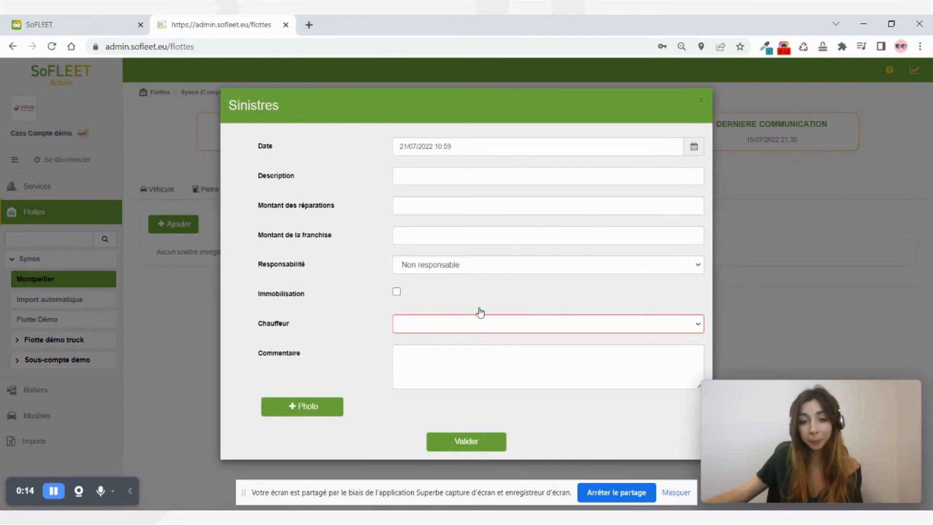
click(701, 102)
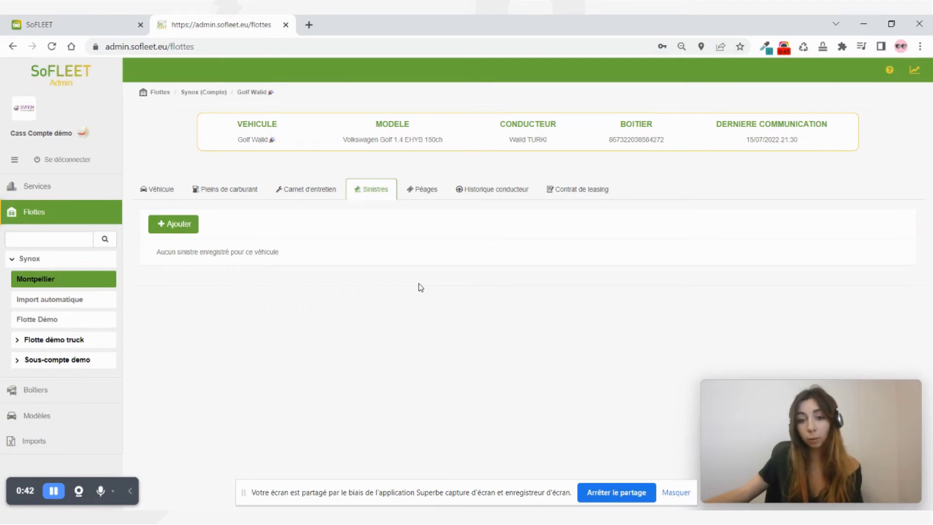
Show the vehicle's driver history and the details of its leasing contract.
click(493, 197)
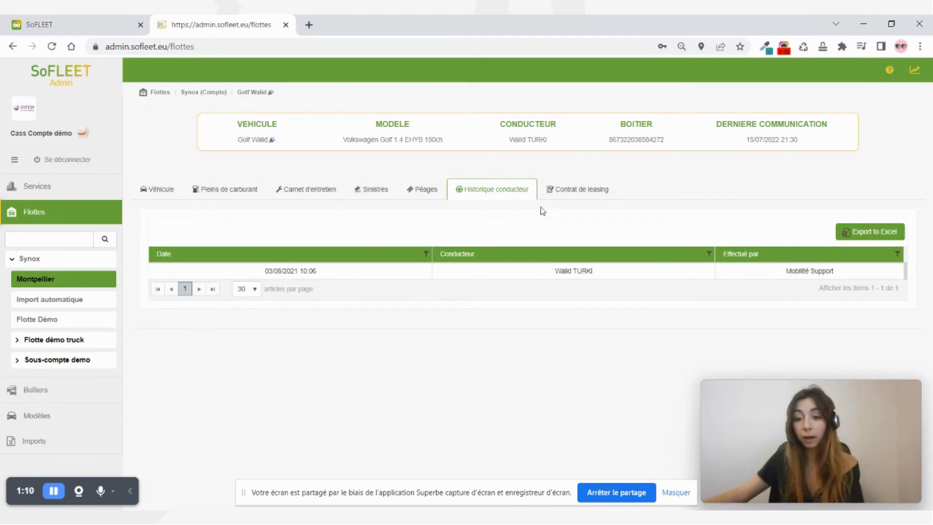
click(562, 190)
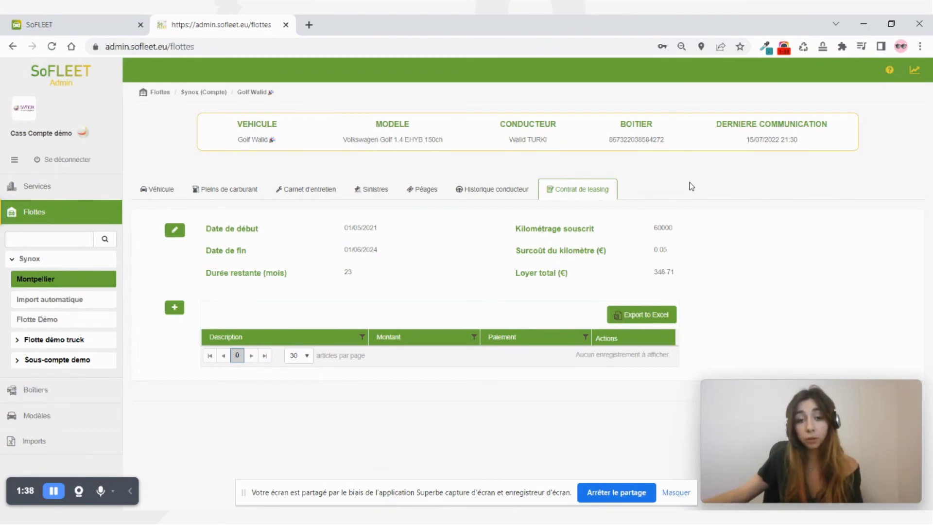
In the SoFLEET dashboard, enlarge the leasing contract summary to examine the Seat Arona's estimated end-of-contract mileage, and restore the widget's size.
click(107, 31)
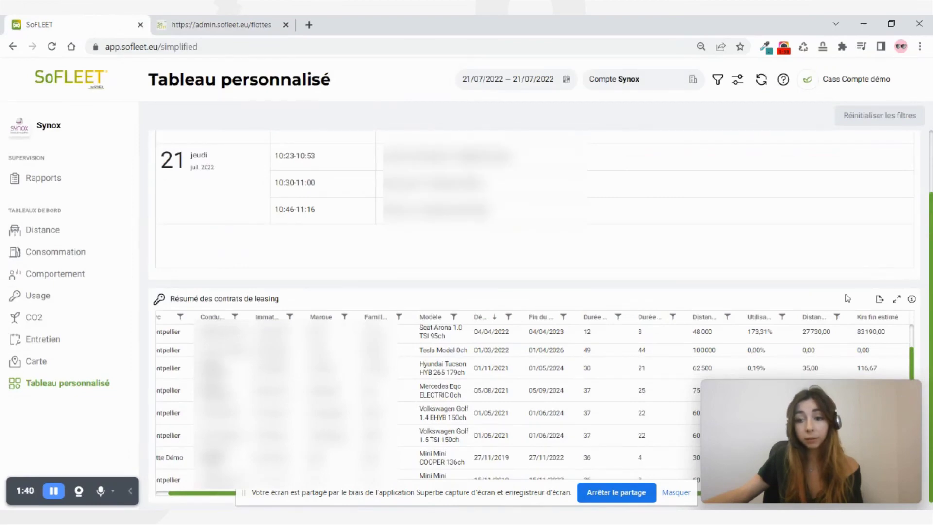
drag(837, 303, 835, 284)
click(897, 299)
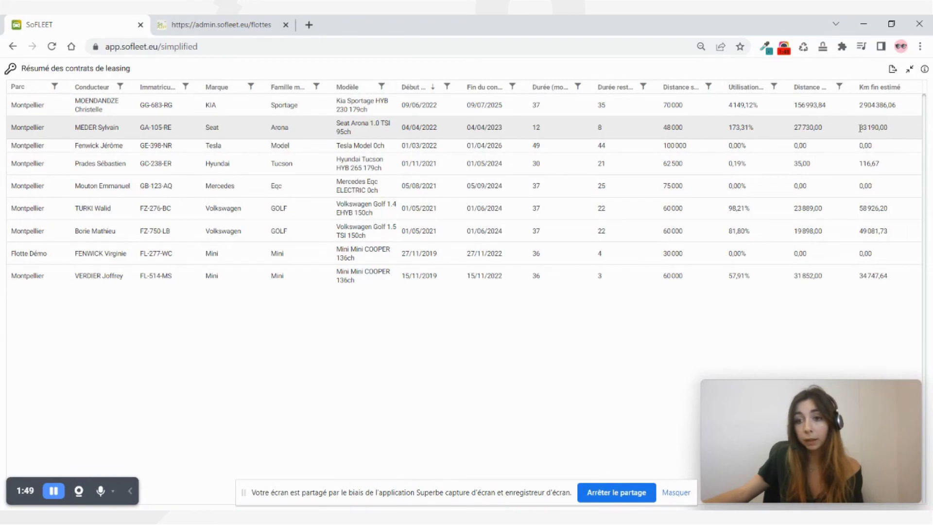
drag(859, 128, 891, 131)
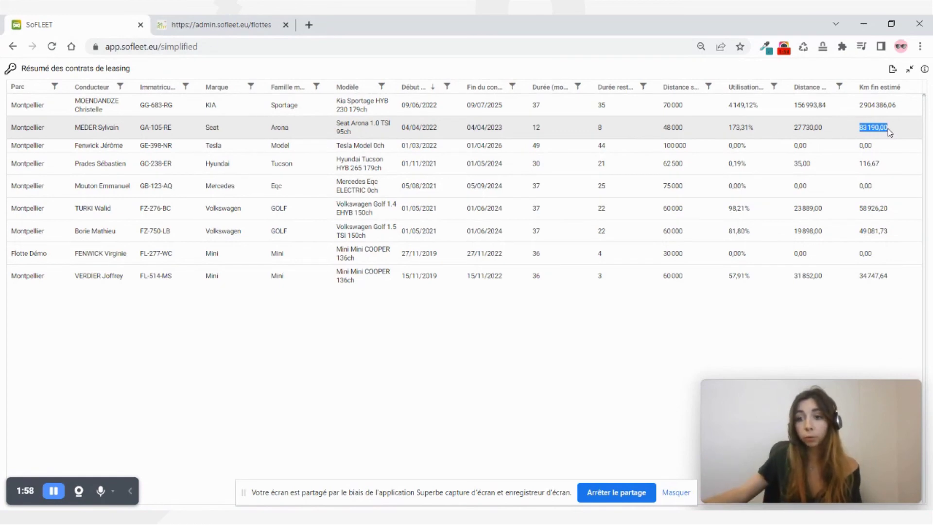
click(910, 70)
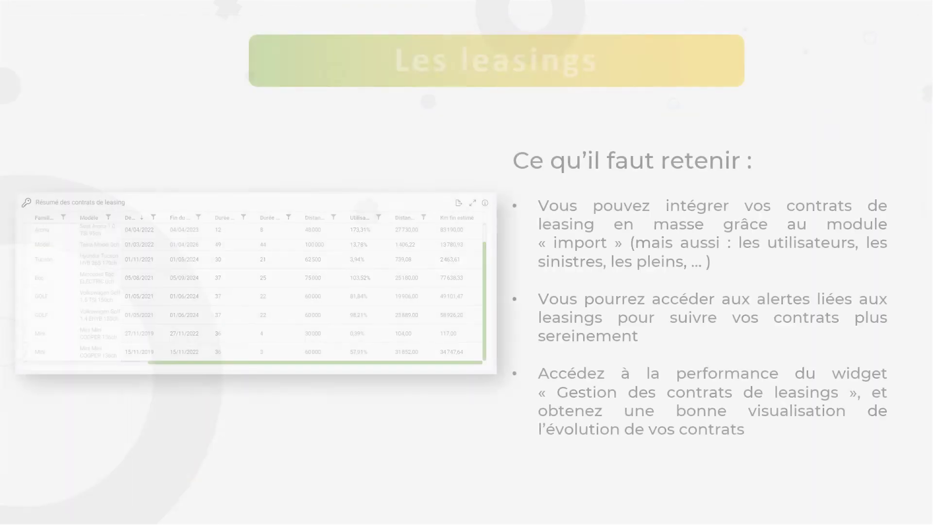